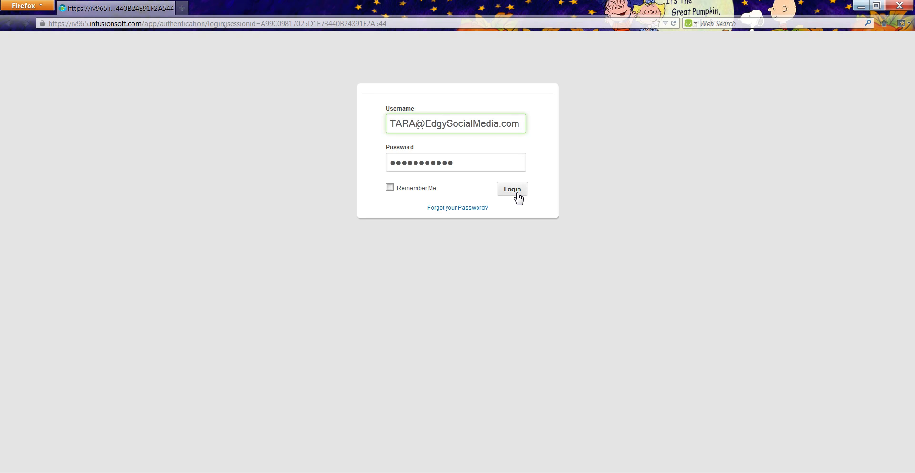
# - Submit the Infusionsoft username and password to log in to the dashboard
pyautogui.click(513, 190)
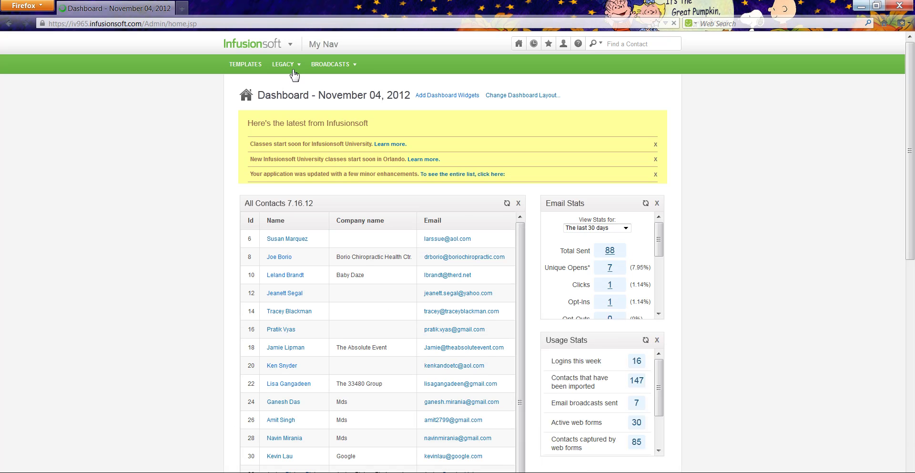
# - Choose View Web Forms from the LEGACY menu to list the web forms
pyautogui.click(300, 66)
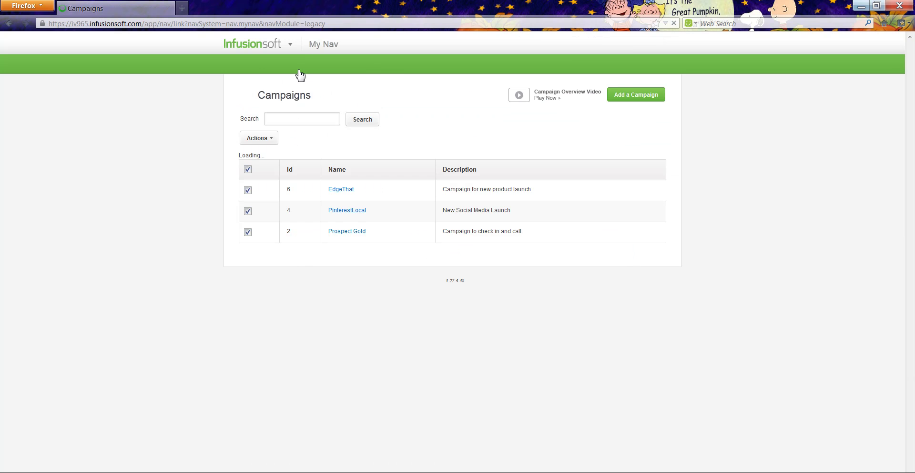
pyautogui.click(300, 75)
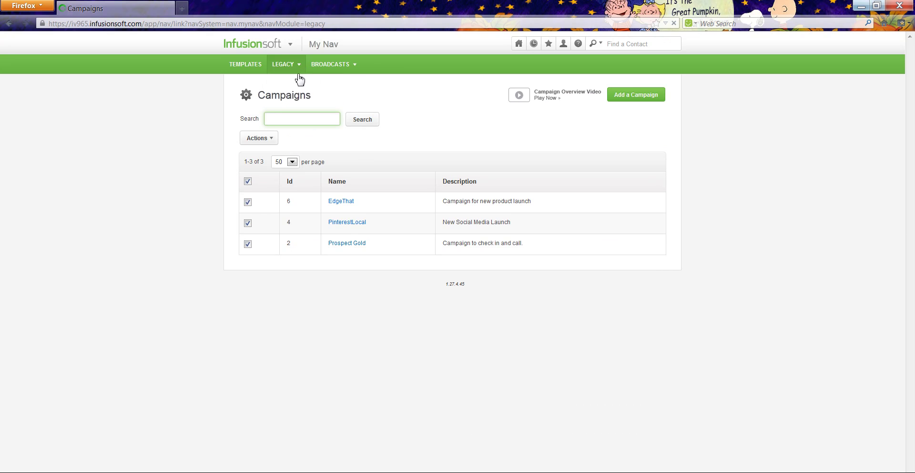
pyautogui.click(300, 72)
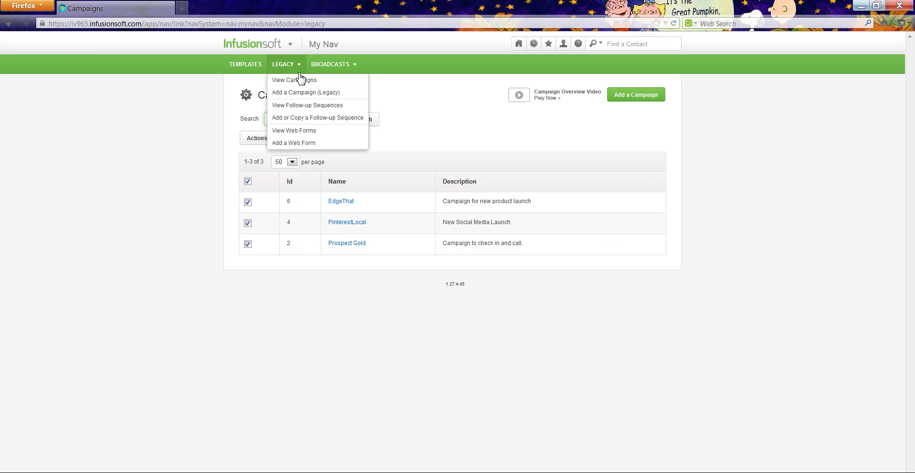
pyautogui.click(300, 80)
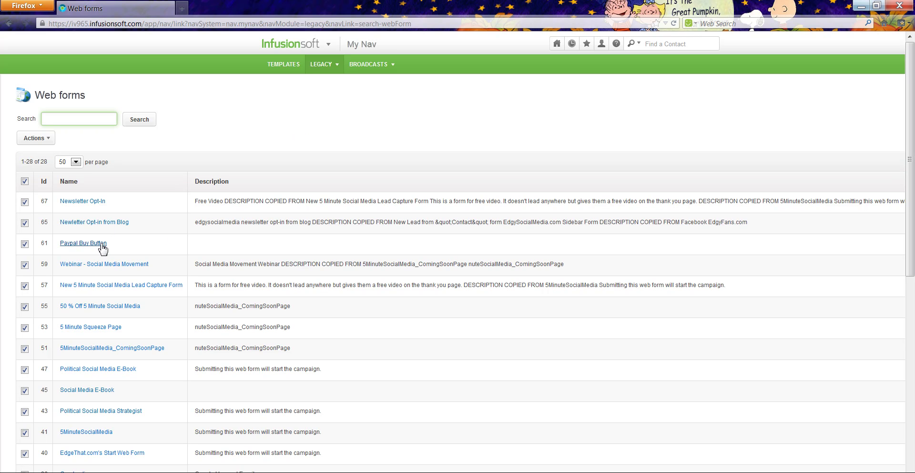
# - Open the 'Webinar - Social Media Movement' form and launch Edit Web Form
pyautogui.click(108, 268)
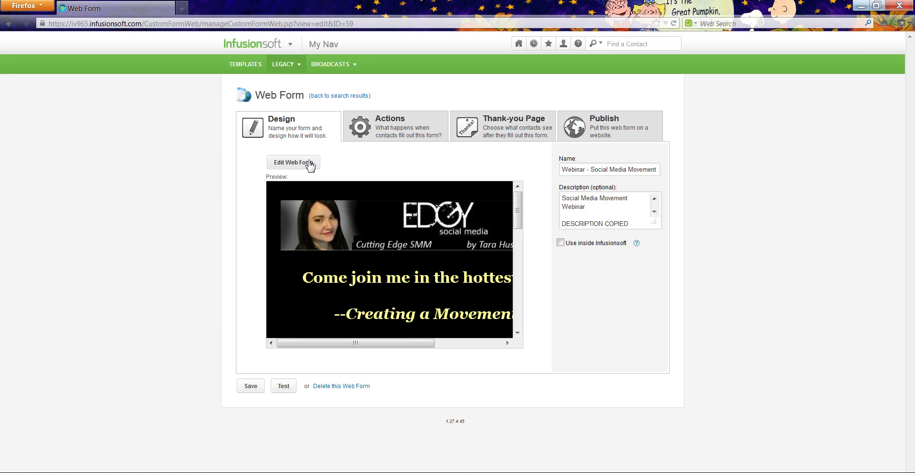
pyautogui.click(311, 165)
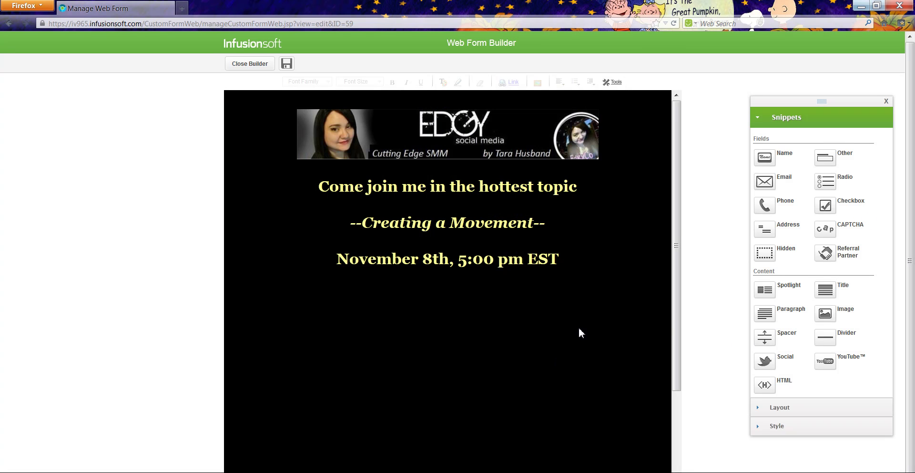
# - Scroll through the webinar form, save it, and close the Web Form Builder
pyautogui.moveTo(676, 258); pyautogui.dragTo(678, 365)
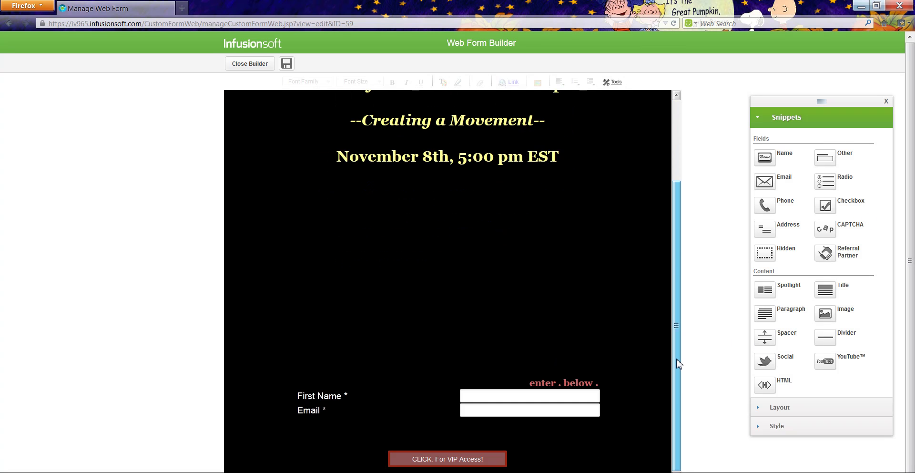
pyautogui.moveTo(680, 281); pyautogui.dragTo(677, 267)
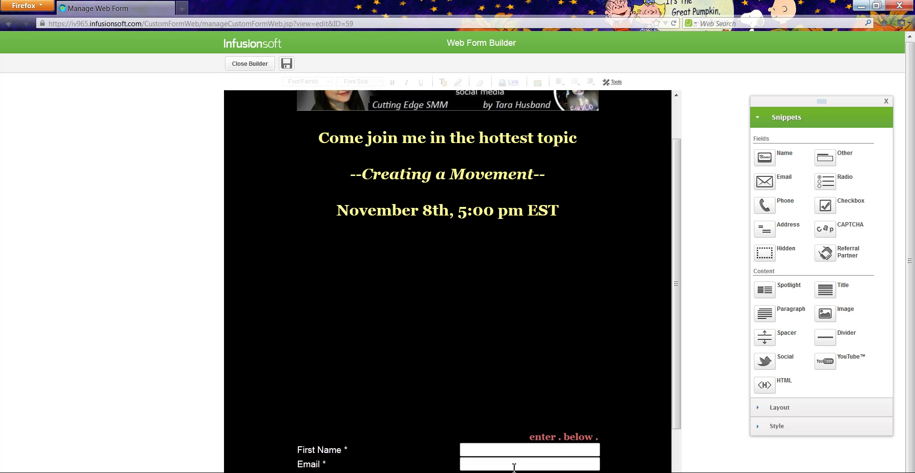
pyautogui.moveTo(561, 449)
pyautogui.moveTo(680, 167); pyautogui.dragTo(681, 123)
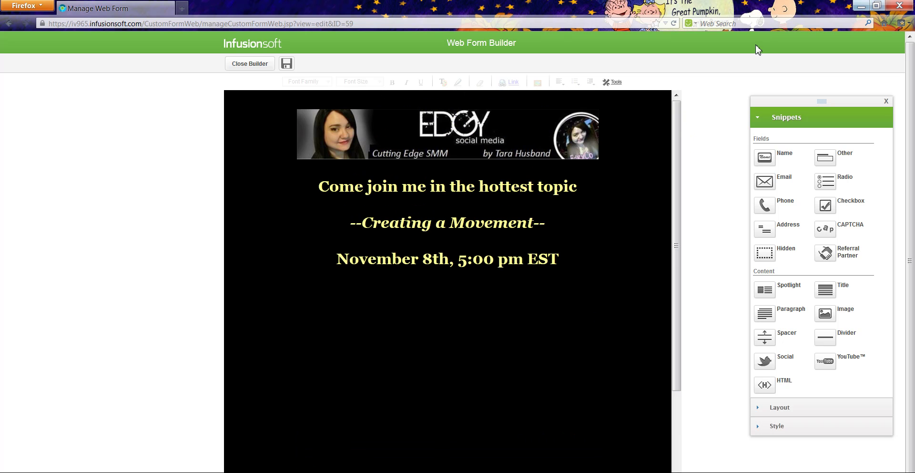
pyautogui.click(863, 8)
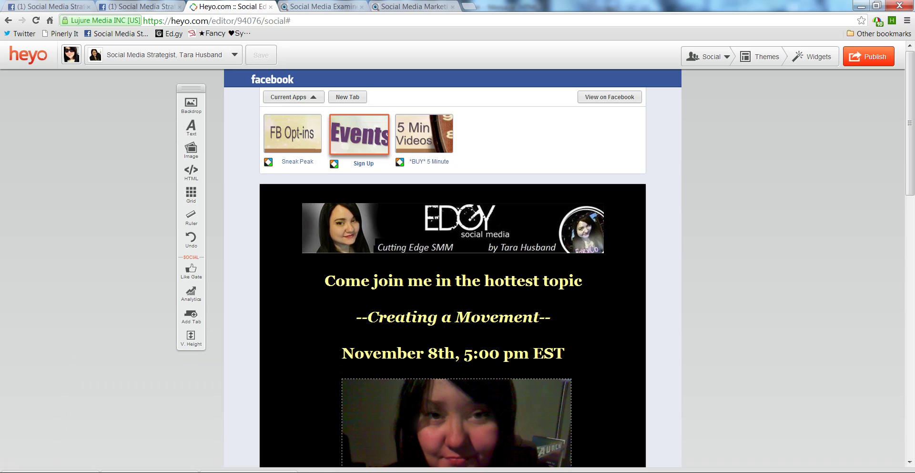
pyautogui.hotkey('alt', 'Tab')
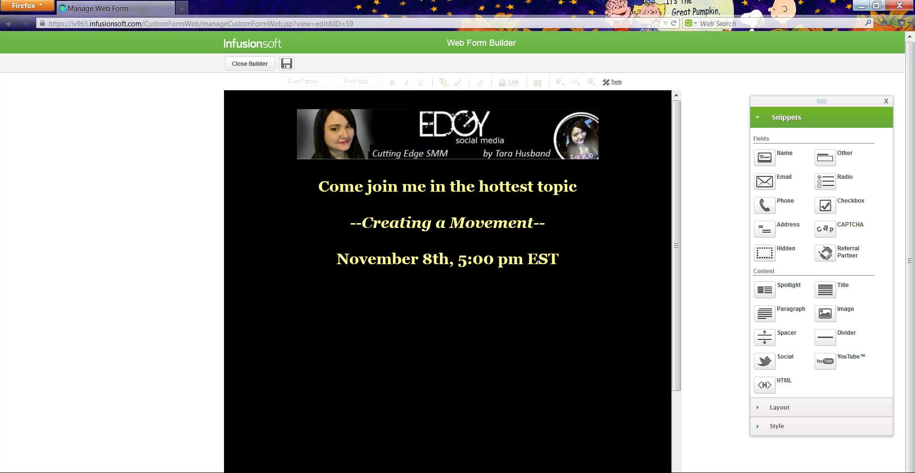
pyautogui.click(288, 64)
pyautogui.click(255, 66)
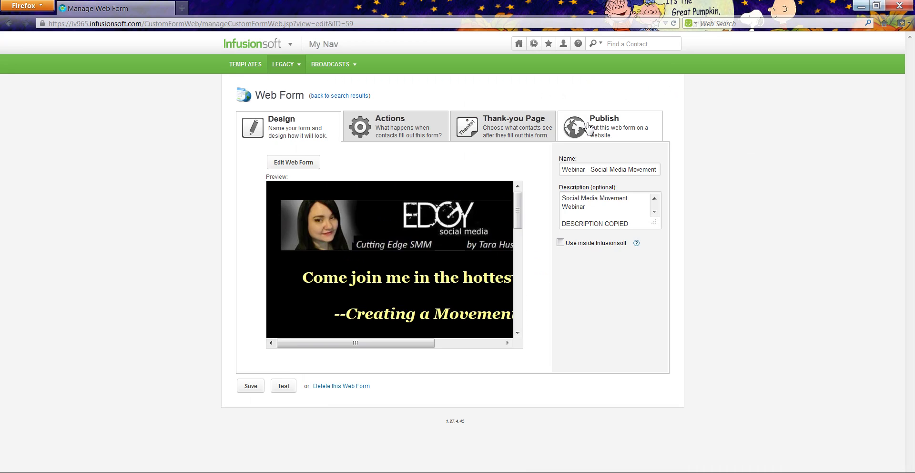
# - Under Publish, get the form's embed code as HTML Code
pyautogui.click(590, 129)
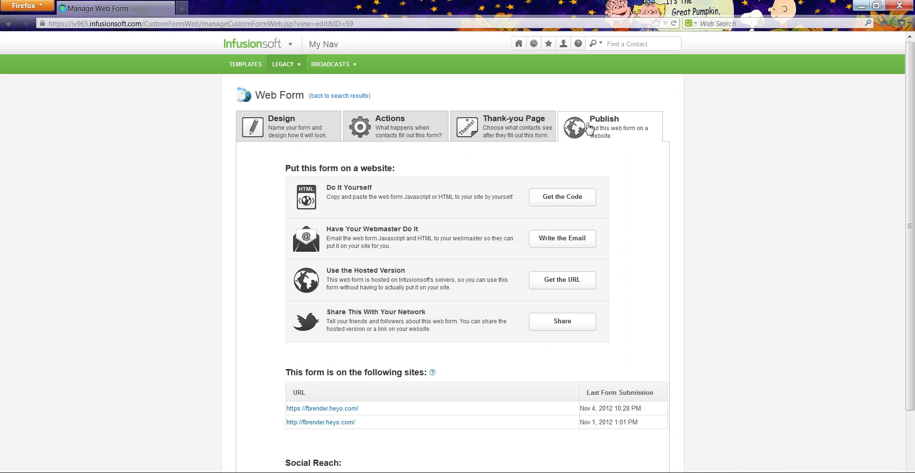
pyautogui.click(562, 200)
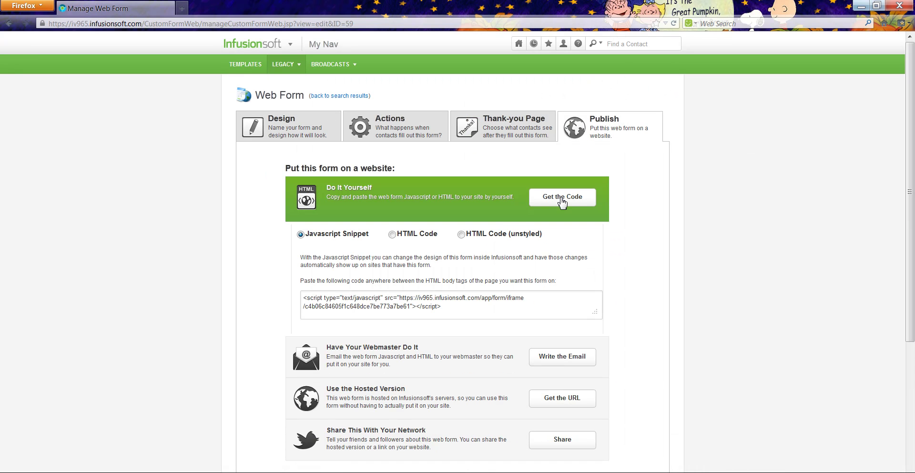
pyautogui.click(392, 235)
# - Select the full HTML embed code and switch to the Heyo tab editor
pyautogui.moveTo(304, 297); pyautogui.dragTo(394, 409)
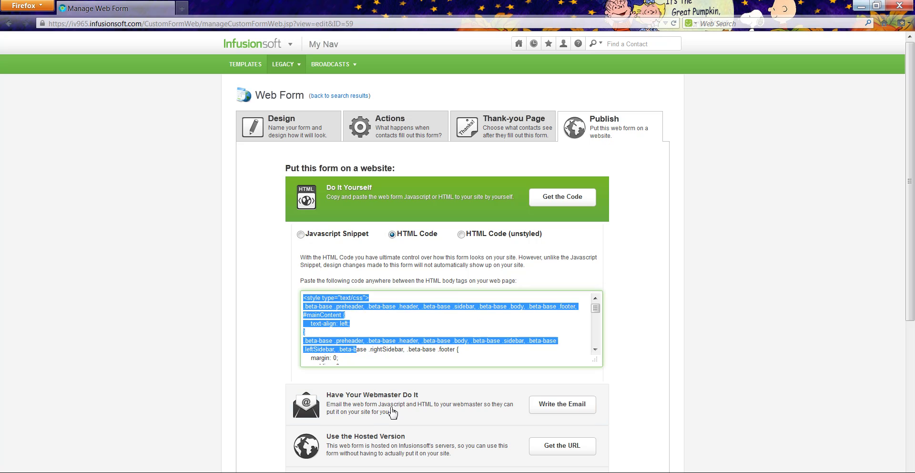
pyautogui.moveTo(562, 330); pyautogui.dragTo(598, 310)
pyautogui.scroll(-2, 599, 329)
pyautogui.moveTo(545, 344); pyautogui.dragTo(353, 318)
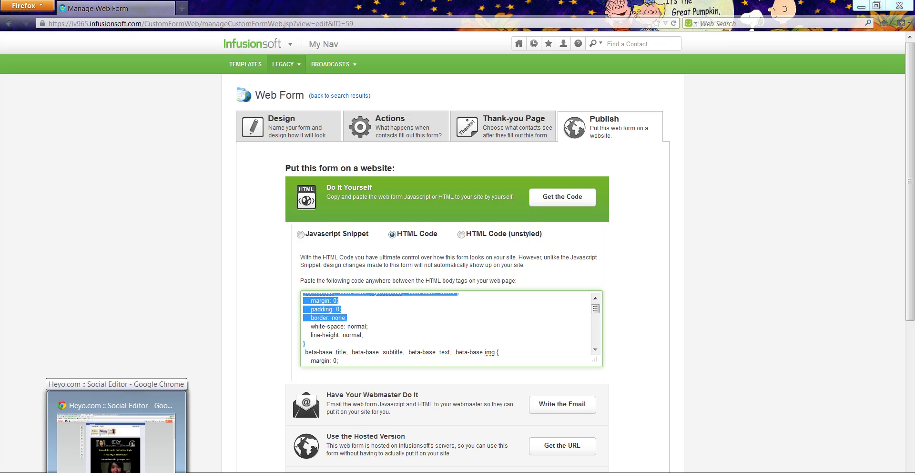
pyautogui.click(116, 438)
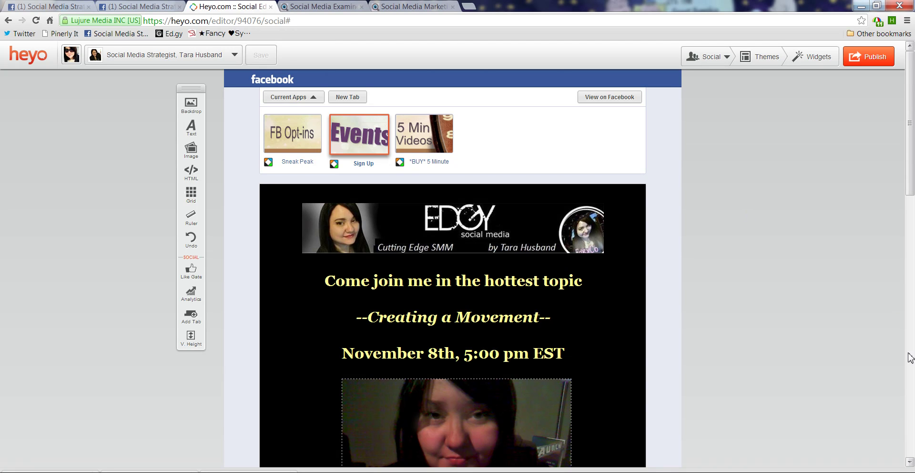
pyautogui.moveTo(912, 146)
pyautogui.mouseDown()
pyautogui.moveTo(913, 234)
pyautogui.moveTo(913, 154)
pyautogui.mouseUp()
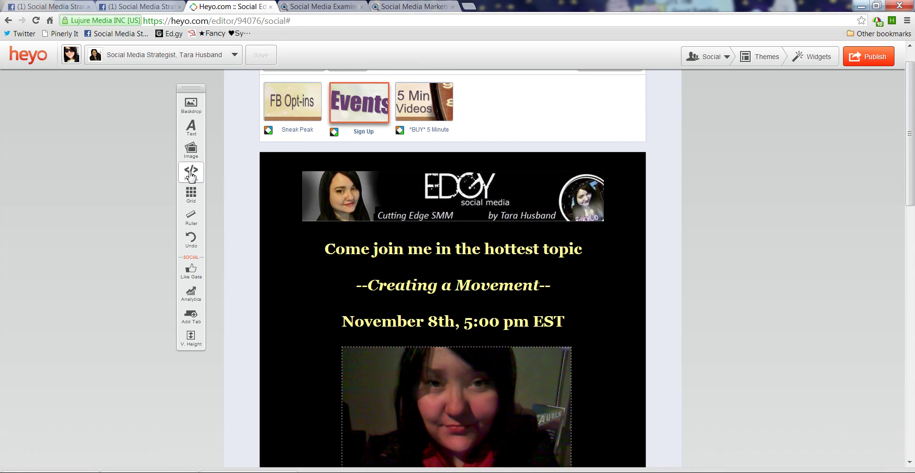
pyautogui.click(191, 175)
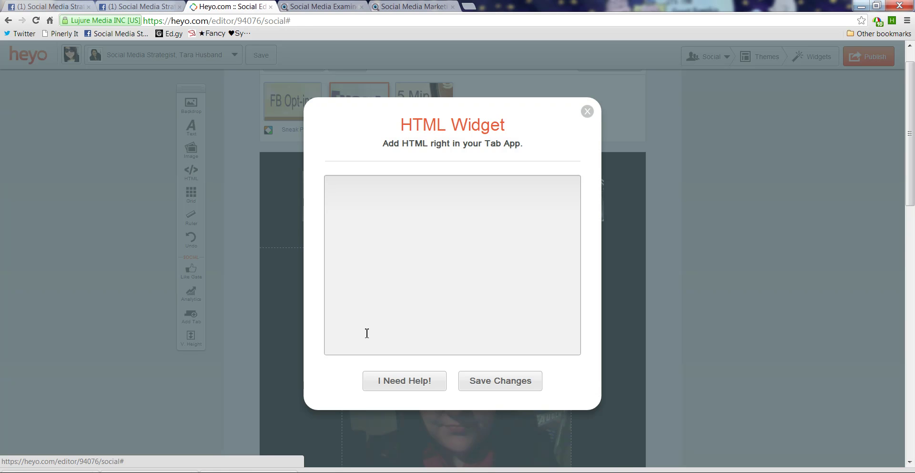
pyautogui.click(588, 112)
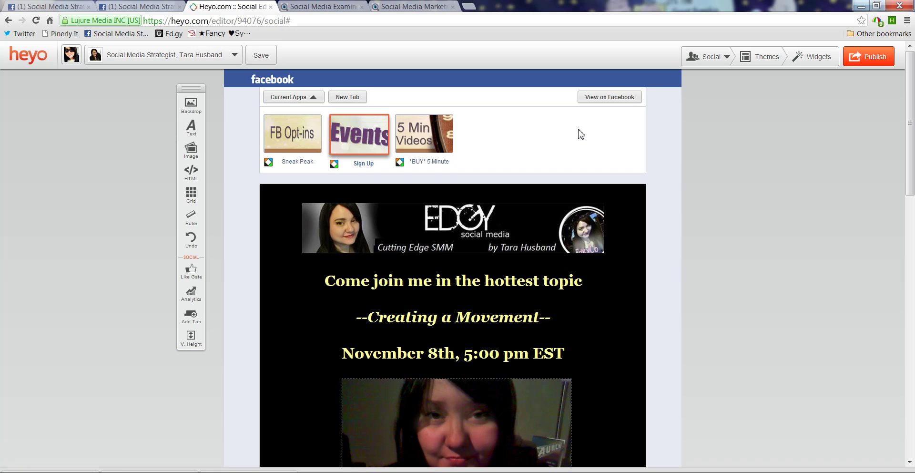
pyautogui.click(194, 110)
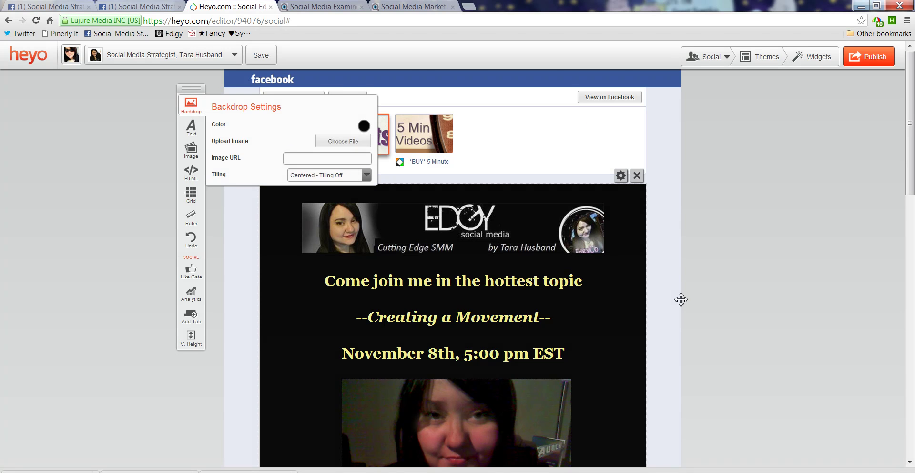
pyautogui.click(194, 112)
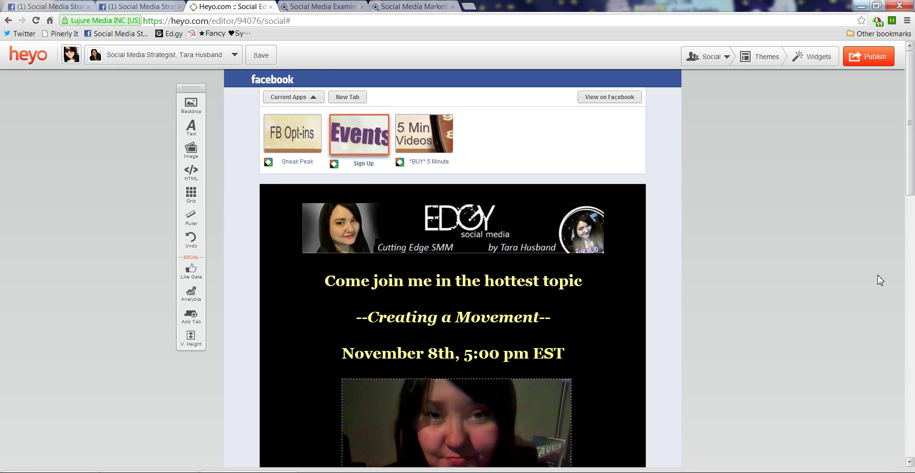
pyautogui.scroll(-4, 621, 252)
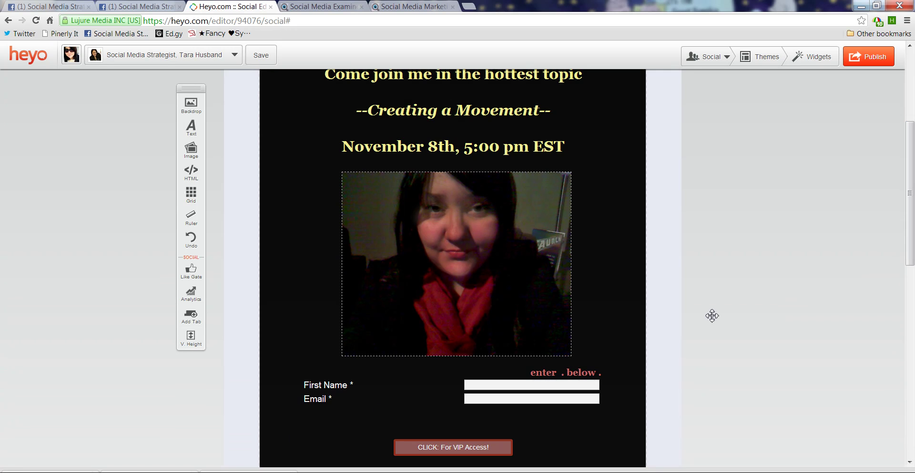
pyautogui.click(191, 344)
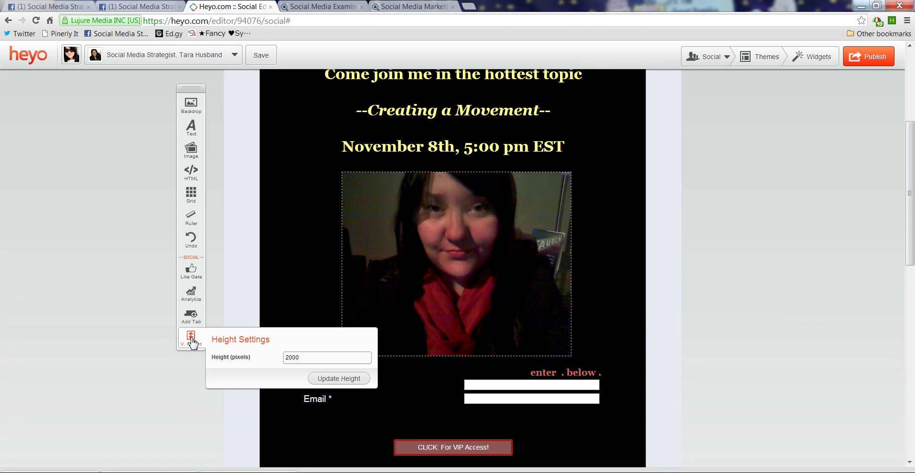
pyautogui.click(191, 339)
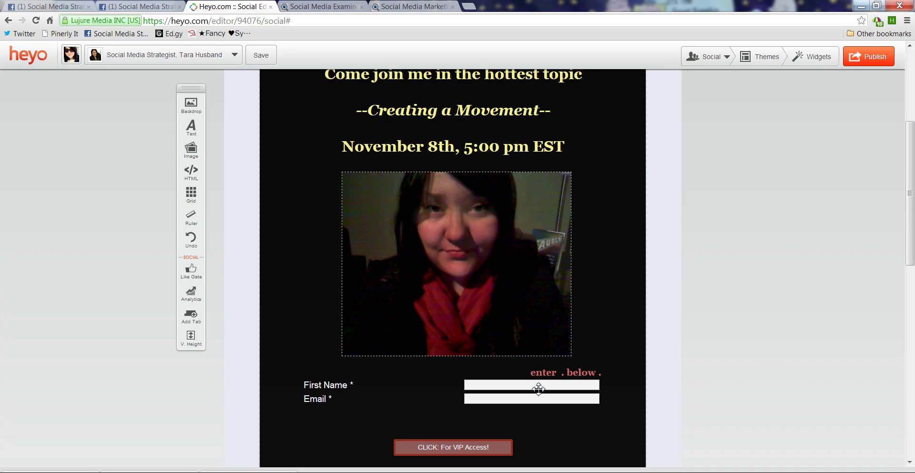